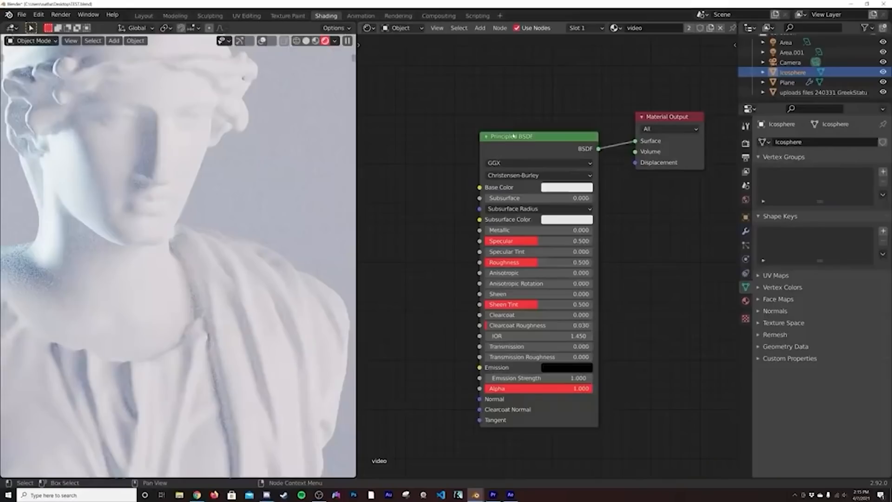
- Replace the Principled BSDF with the Metal node group and insert an FX_Sand node between it and the Material Output
{"action": "key", "text": "x"}
{"action": "key", "text": "shift+a"}
{"action": "type", "text": "metal"}
{"action": "key", "text": "Return"}
{"action": "left_click", "coordinate": [511, 133]}
{"action": "left_click", "coordinate": [542, 210]}
{"action": "key", "text": "shift+a"}
{"action": "left_click", "coordinate": [683, 102]}
{"action": "left_click", "coordinate": [669, 139]}
- Add a Dirtmap/Discolor node and connect its Color, Roughness and Max outputs to the matching Metal inputs
{"action": "middle_click_drag", "start_coordinate": [478, 279], "coordinate": [576, 283]}
{"action": "key", "text": "shift+a"}
{"action": "type", "text": "dirt"}
{"action": "left_click", "coordinate": [541, 205]}
{"action": "left_click", "coordinate": [464, 147]}
{"action": "left_click_drag", "start_coordinate": [533, 161], "coordinate": [595, 215]}
{"action": "left_click_drag", "start_coordinate": [532, 171], "coordinate": [594, 301]}
{"action": "left_click", "coordinate": [518, 253]}
{"action": "left_click", "coordinate": [540, 148]}
{"action": "left_click", "coordinate": [584, 143]}
- Add a Markings node and connect its output 4 to the Mask Input of the Dirtmap/Discolor node
{"action": "middle_click_drag", "start_coordinate": [421, 212], "coordinate": [519, 207]}
{"action": "key", "text": "shift+a"}
{"action": "left_click", "coordinate": [518, 208]}
{"action": "type", "text": "mark"}
{"action": "key", "text": "Return"}
{"action": "left_click", "coordinate": [464, 196]}
{"action": "left_click_drag", "start_coordinate": [510, 224], "coordinate": [562, 239]}
- Set the Markings node's main value above Seed to 0.3
{"action": "left_click", "coordinate": [475, 304]}
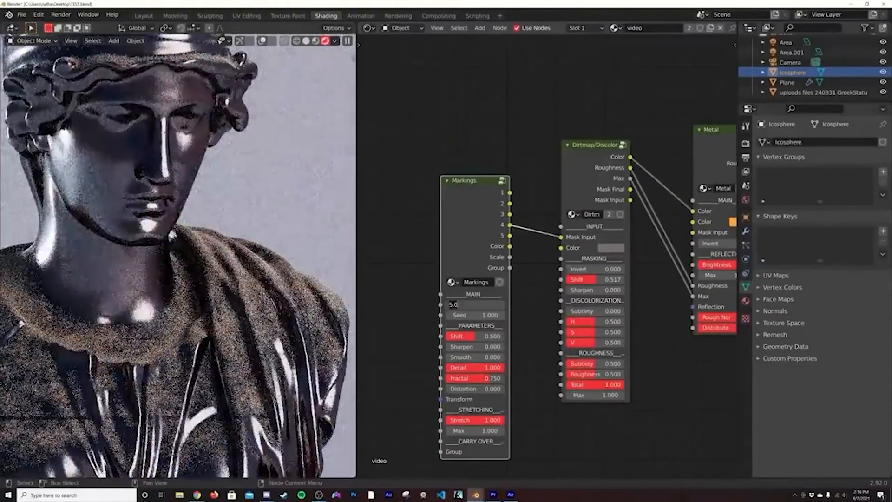
{"action": "type", "text": ".3"}
{"action": "key", "text": "Return"}
- Set the Dirtmap/Discolor node's roughness Subtlety to about 0.131 and its roughness Max to 2
{"action": "middle_click_drag", "start_coordinate": [550, 345], "coordinate": [492, 298]}
{"action": "scroll", "coordinate": [491, 299], "scroll_direction": "up", "scroll_amount": 4}
{"action": "left_click_drag", "start_coordinate": [533, 341], "coordinate": [504, 341]}
{"action": "left_click", "coordinate": [523, 385]}
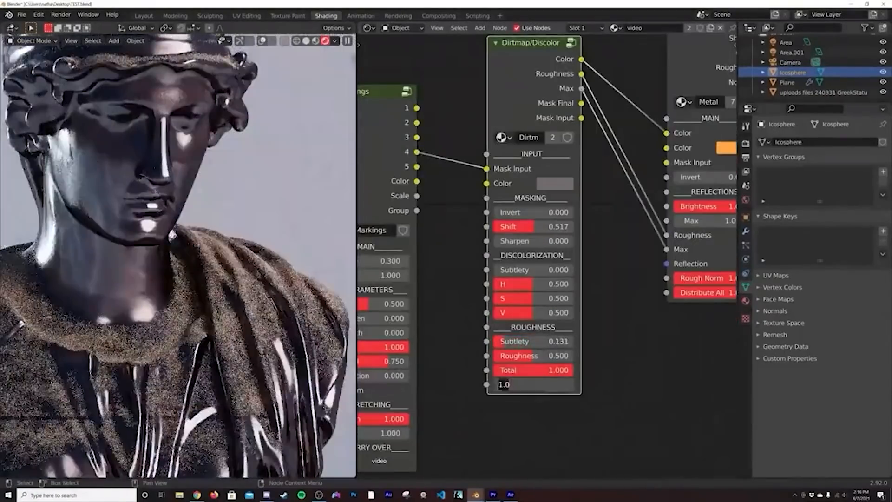
{"action": "type", "text": "2"}
{"action": "key", "text": "Return"}
- Add the Displacement node group below Metal and wire it between the Dirtmap/Discolor Roughness output and the Material Output
{"action": "middle_click_drag", "start_coordinate": [592, 241], "coordinate": [542, 294]}
{"action": "scroll", "coordinate": [495, 309], "scroll_direction": "down", "scroll_amount": 5}
{"action": "left_click_drag", "start_coordinate": [576, 183], "coordinate": [570, 63]}
{"action": "key", "text": "shift+a"}
{"action": "left_click", "coordinate": [577, 239]}
{"action": "type", "text": "disp"}
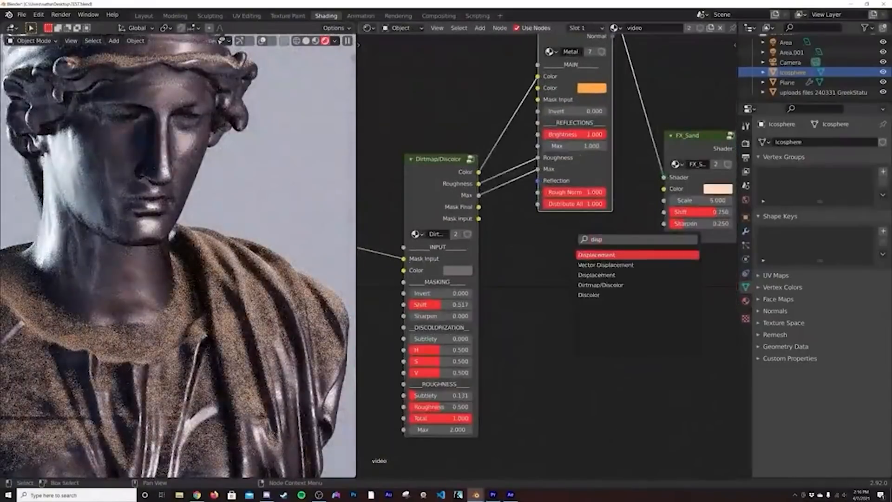
{"action": "left_click", "coordinate": [597, 275]}
{"action": "left_click", "coordinate": [546, 222]}
{"action": "left_click_drag", "start_coordinate": [479, 184], "coordinate": [545, 371]}
{"action": "middle_click_drag", "start_coordinate": [652, 266], "coordinate": [558, 281]}
{"action": "left_click_drag", "start_coordinate": [526, 300], "coordinate": [688, 193]}
- Set the Displacement node group's numeric value to 3
{"action": "middle_click_drag", "start_coordinate": [459, 350], "coordinate": [548, 237]}
{"action": "left_click", "coordinate": [576, 375]}
{"action": "type", "text": "3"}
{"action": "key", "text": "Return"}
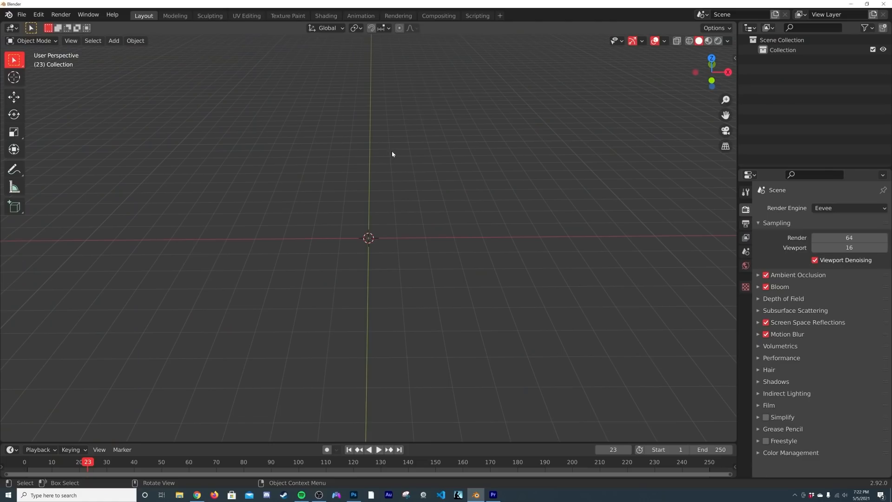
- Add a UV sphere to the empty scene
{"action": "key", "text": "shift+a"}
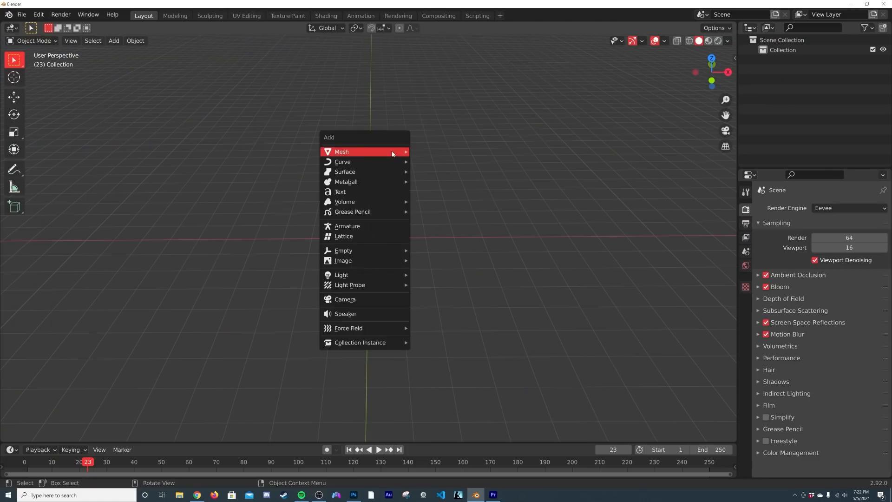
{"action": "mouse_move", "coordinate": [392, 152]}
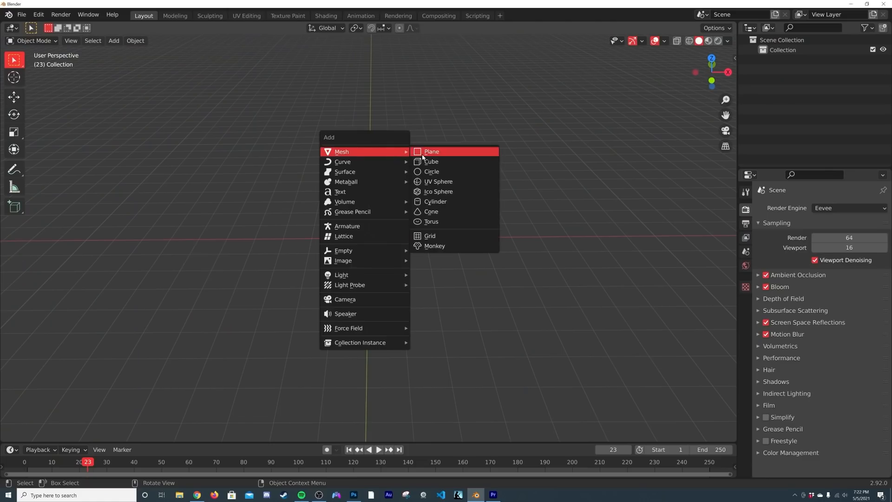
{"action": "left_click", "coordinate": [434, 182]}
{"action": "scroll", "coordinate": [409, 206], "scroll_direction": "up", "scroll_amount": 3}
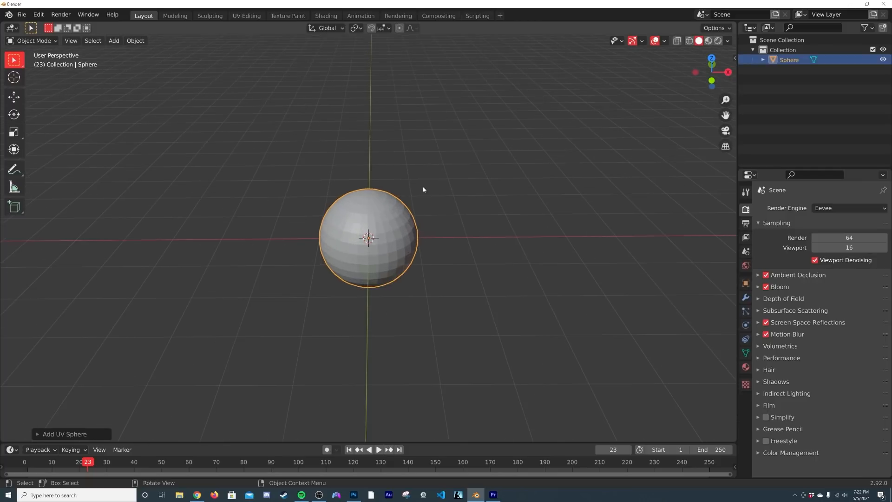
- Subdivide the whole sphere mesh with 4 cuts and a smoothness of 1, and return to Object Mode
{"action": "key", "text": "Tab"}
{"action": "right_click", "coordinate": [421, 187]}
{"action": "left_click", "coordinate": [422, 186]}
{"action": "left_click", "coordinate": [71, 433]}
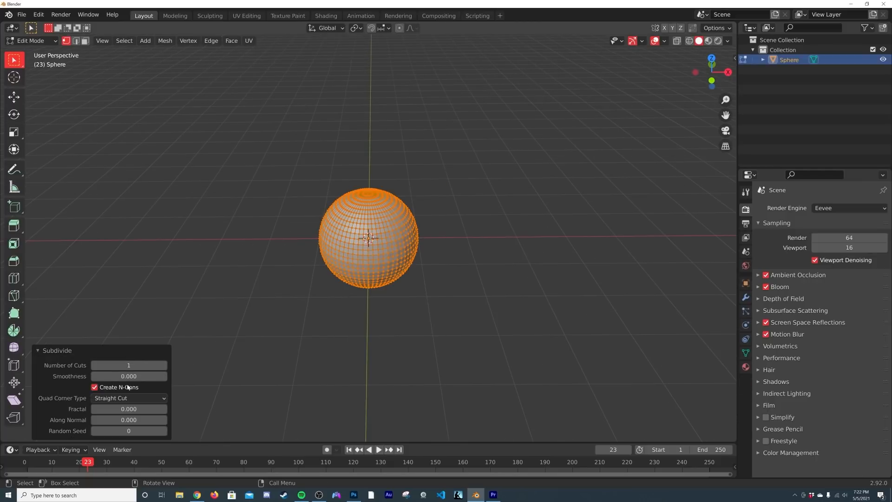
{"action": "left_click", "coordinate": [164, 365]}
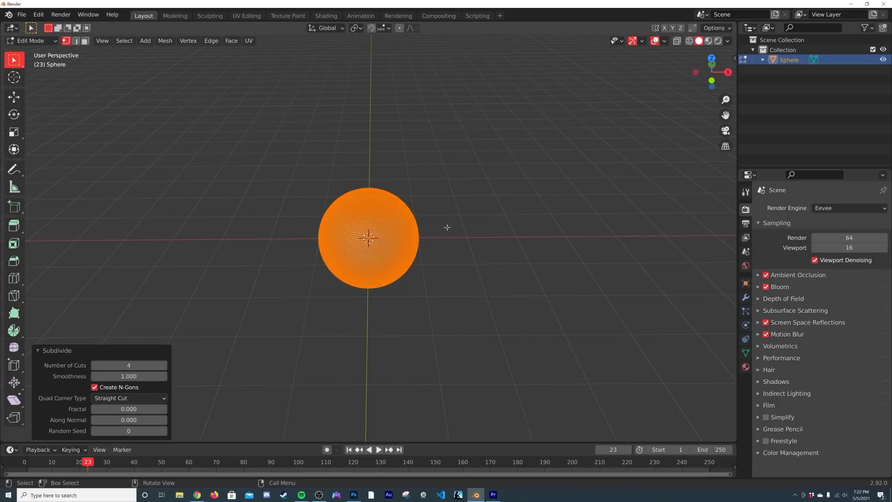
{"action": "key", "text": "Tab"}
- In the Shading workspace, create a new material for the sphere and show the viewport in rendered shading
{"action": "scroll", "coordinate": [424, 261], "scroll_direction": "up", "scroll_amount": 5}
{"action": "middle_click_drag", "start_coordinate": [425, 261], "coordinate": [442, 253]}
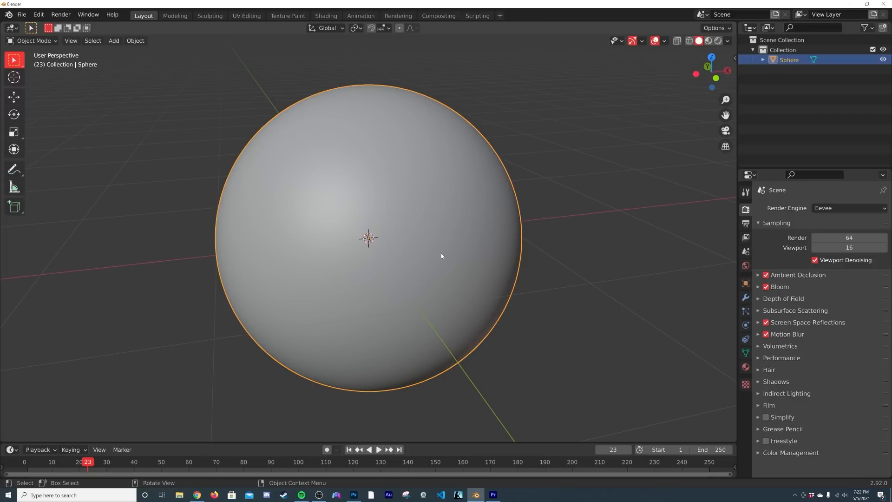
{"action": "left_click", "coordinate": [335, 15]}
{"action": "key", "text": "KP_Decimal"}
{"action": "left_click", "coordinate": [462, 290]}
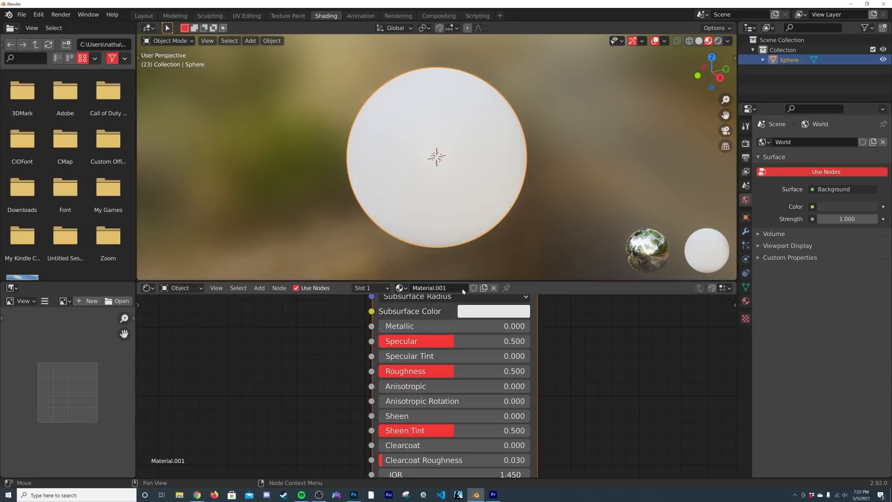
{"action": "left_click", "coordinate": [727, 41]}
{"action": "left_click", "coordinate": [719, 41]}
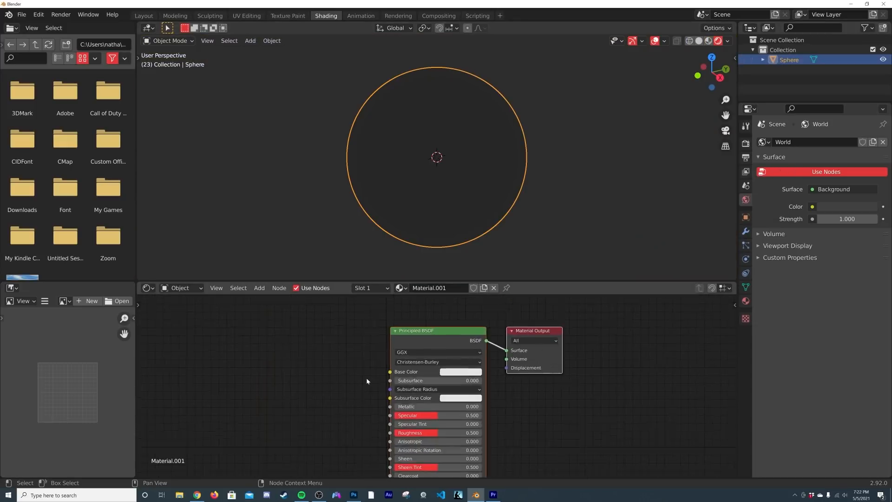
- Replace the Principled BSDF with an Emission shader connected to the Material Output's Surface
{"action": "scroll", "coordinate": [426, 333], "scroll_direction": "up", "scroll_amount": 1}
{"action": "left_click", "coordinate": [427, 332]}
{"action": "key", "text": "x"}
{"action": "key", "text": "shift+a"}
{"action": "type", "text": "em"}
{"action": "key", "text": "Return"}
{"action": "left_click", "coordinate": [446, 339]}
{"action": "left_click_drag", "start_coordinate": [523, 344], "coordinate": [521, 344]}
{"action": "left_click_drag", "start_coordinate": [466, 346], "coordinate": [445, 339]}
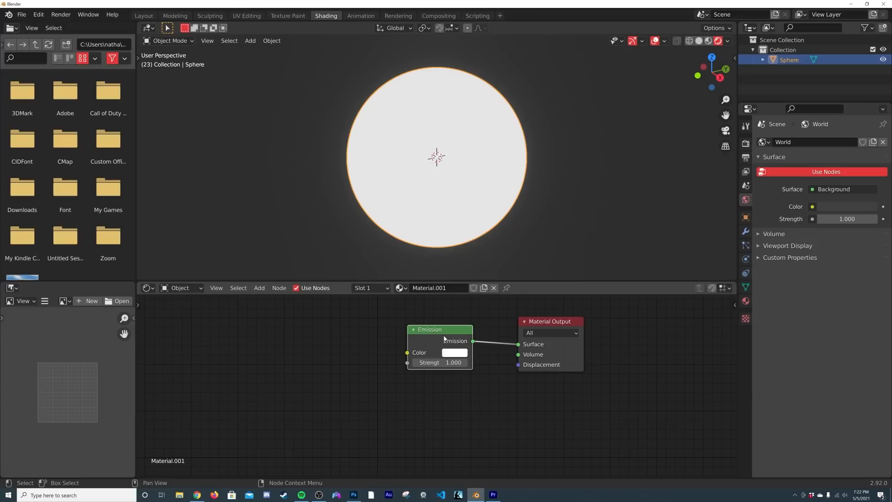
- Add a ColorRamp node and connect its Color output to the Emission shader's Color
{"action": "middle_click_drag", "start_coordinate": [379, 345], "coordinate": [415, 346]}
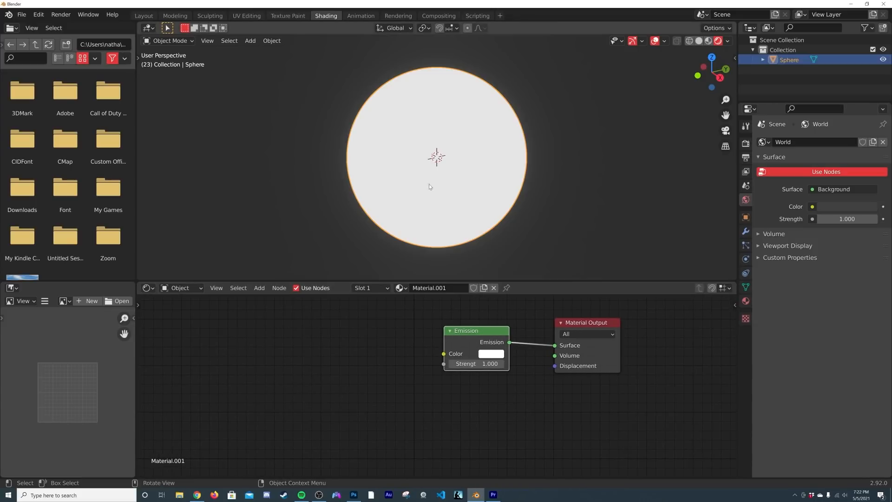
{"action": "key", "text": "shift+a"}
{"action": "left_click", "coordinate": [405, 326]}
{"action": "type", "text": "col"}
{"action": "left_click", "coordinate": [432, 354]}
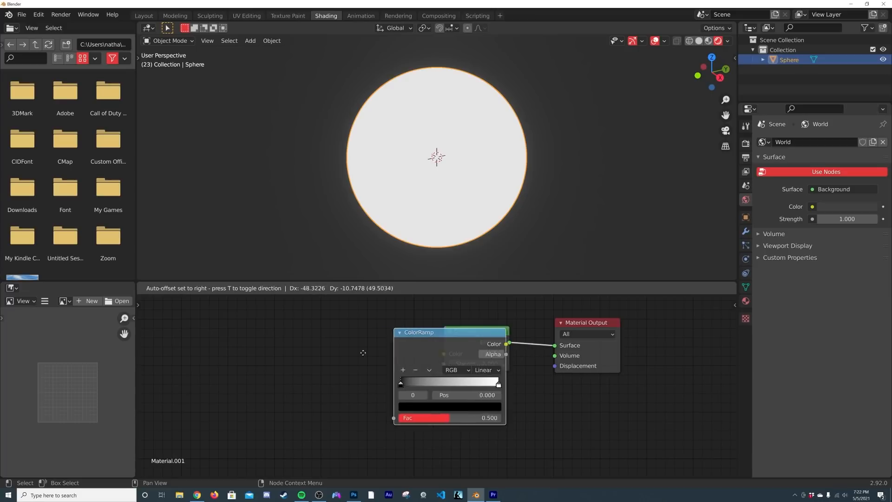
{"action": "left_click", "coordinate": [338, 356]}
{"action": "left_click_drag", "start_coordinate": [424, 343], "coordinate": [441, 357]}
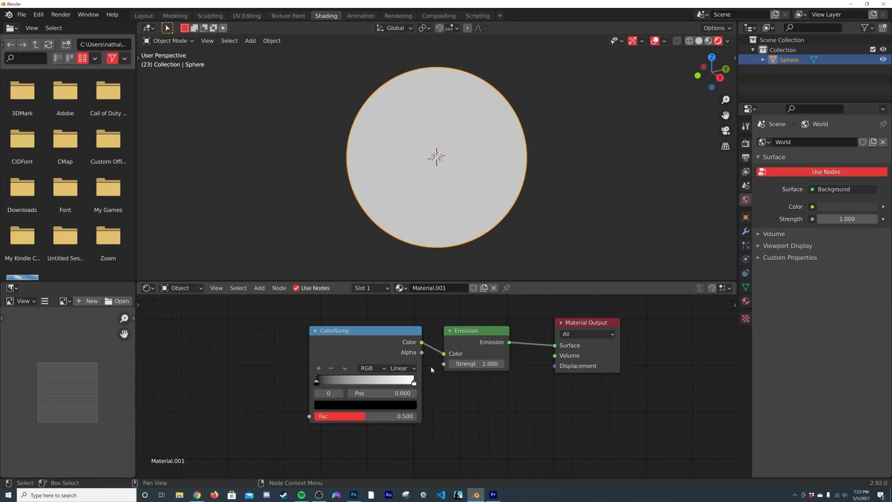
- Set the ColorRamp interpolation to Constant and move its white stop to about 0.494
{"action": "left_click", "coordinate": [403, 369]}
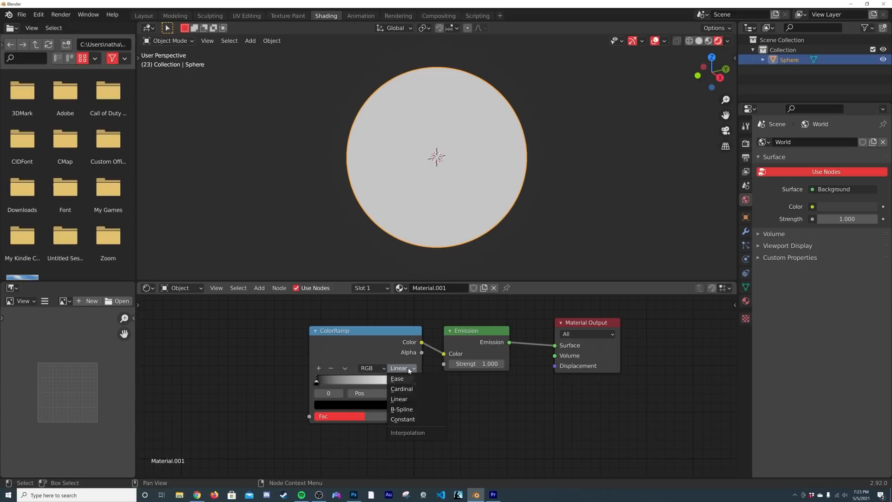
{"action": "left_click", "coordinate": [412, 419]}
{"action": "left_click_drag", "start_coordinate": [414, 382], "coordinate": [363, 386]}
- Add a Wave Texture node and connect its Color output to the ColorRamp's Fac input
{"action": "middle_click_drag", "start_coordinate": [363, 386], "coordinate": [510, 376]}
{"action": "key", "text": "shift+a"}
{"action": "left_click", "coordinate": [401, 336]}
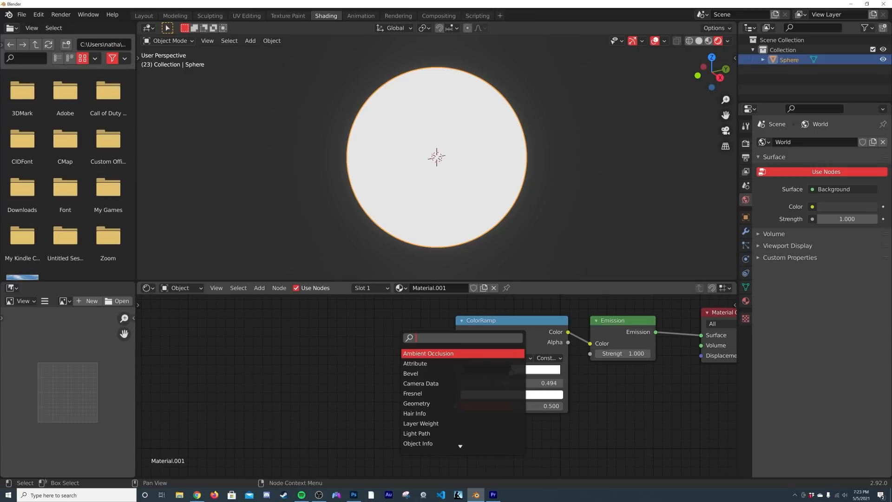
{"action": "type", "text": "wav"}
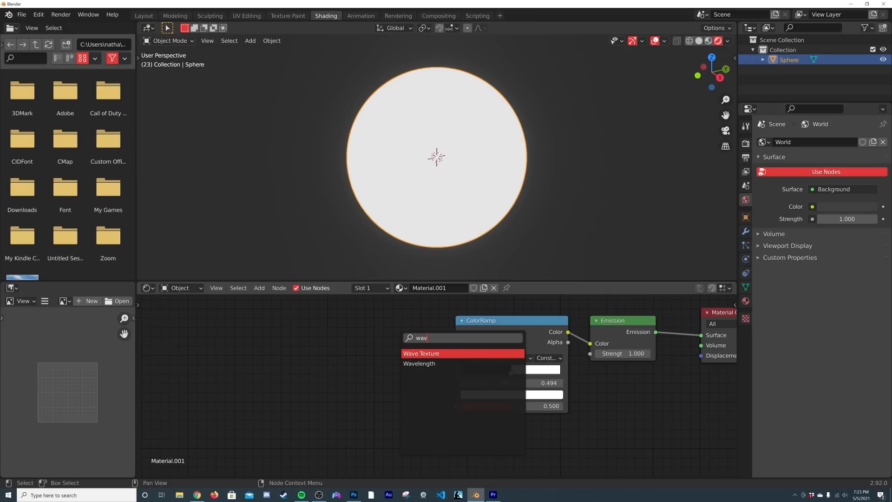
{"action": "left_click", "coordinate": [418, 354]}
{"action": "left_click", "coordinate": [349, 366]}
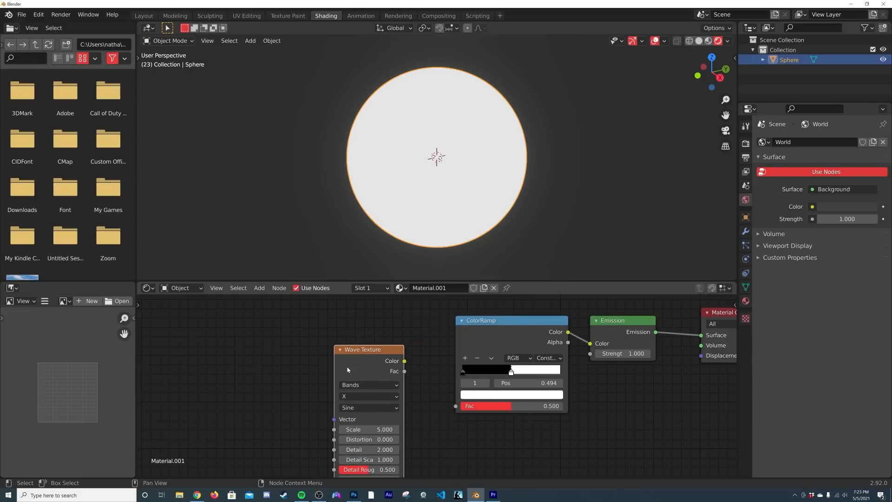
{"action": "middle_click_drag", "start_coordinate": [349, 365], "coordinate": [405, 354]}
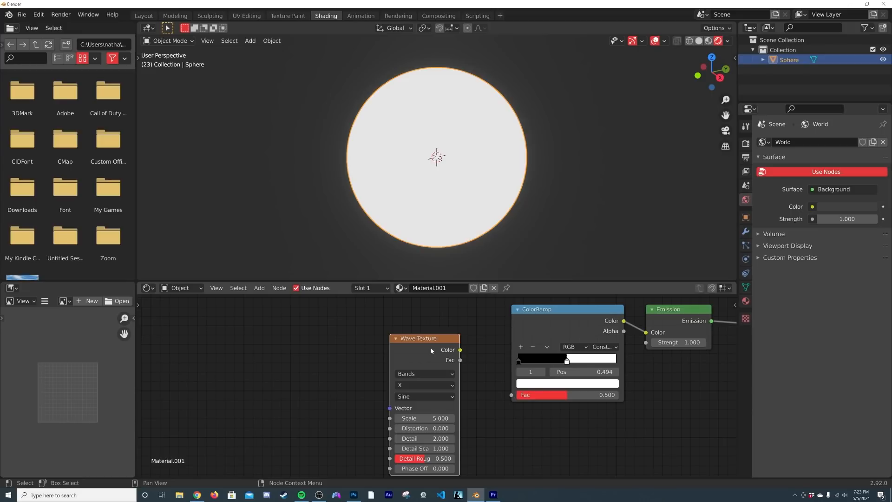
{"action": "left_click_drag", "start_coordinate": [461, 351], "coordinate": [511, 394]}
- Face the sphere's ring centre and set the Wave Texture's Phase Offset to about -23.65
{"action": "middle_click_drag", "start_coordinate": [460, 193], "coordinate": [436, 191]}
{"action": "scroll", "coordinate": [434, 192], "scroll_direction": "up", "scroll_amount": 3}
{"action": "middle_click_drag", "start_coordinate": [419, 445], "coordinate": [409, 395]}
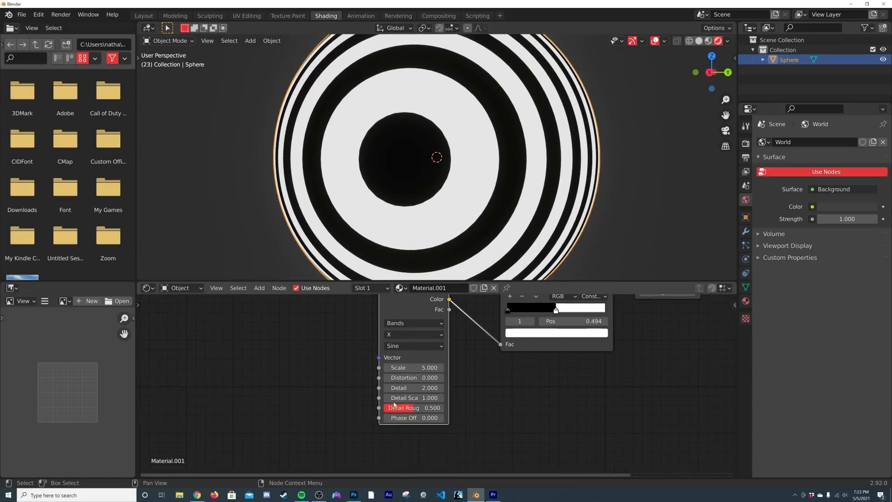
{"action": "left_click_drag", "start_coordinate": [413, 417], "coordinate": [94, 417]}
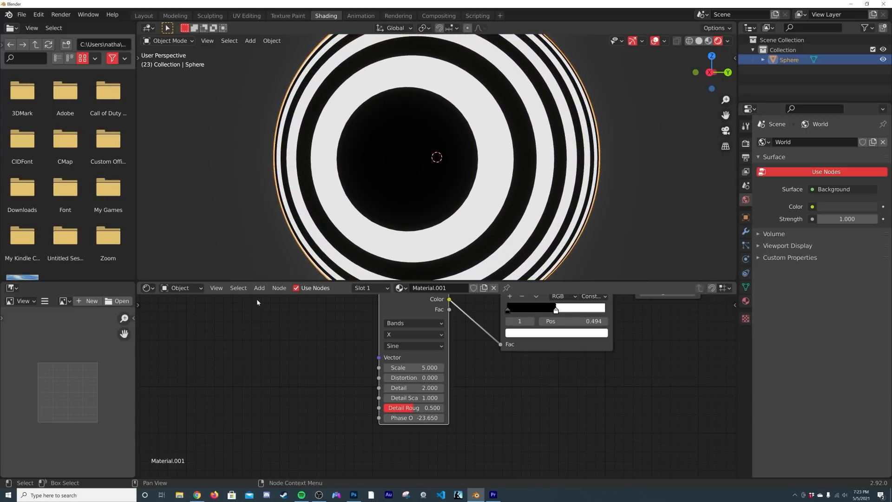
- Split off a Timeline area below the viewport, set the end frame to 120 and return to frame 1
{"action": "left_click_drag", "start_coordinate": [263, 279], "coordinate": [141, 263]}
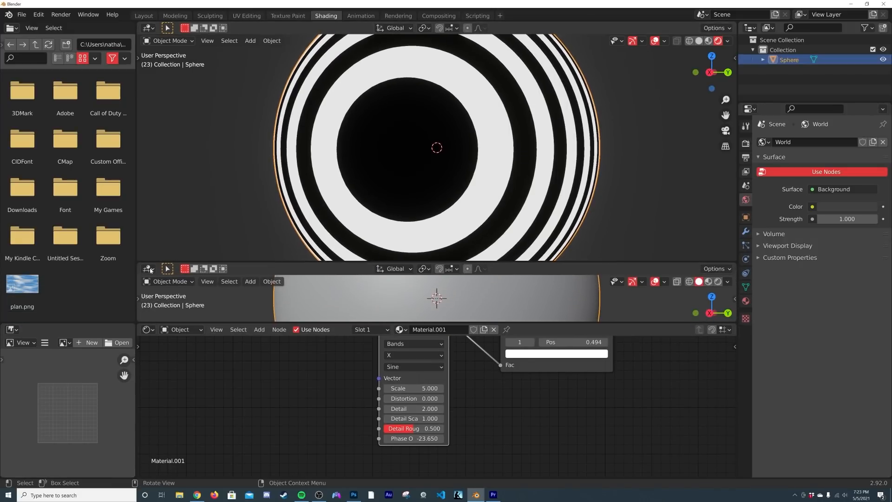
{"action": "left_click", "coordinate": [148, 269]}
{"action": "left_click", "coordinate": [268, 308]}
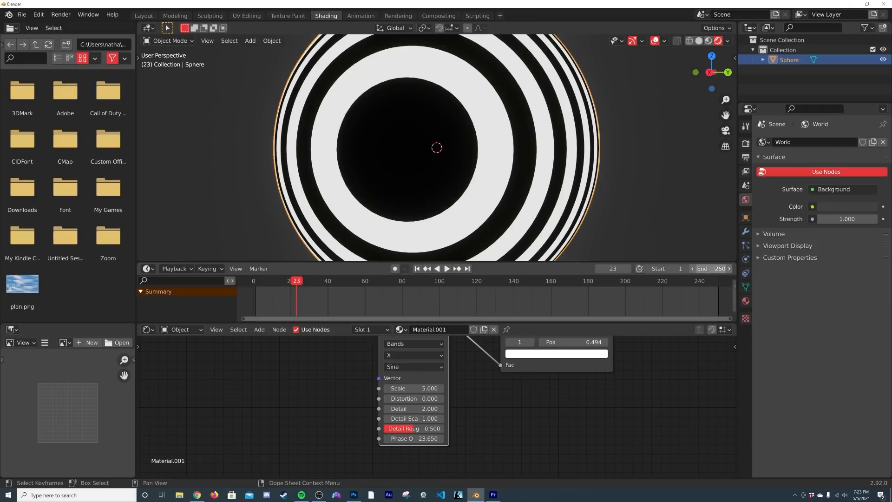
{"action": "type", "text": "120"}
{"action": "key", "text": "Return"}
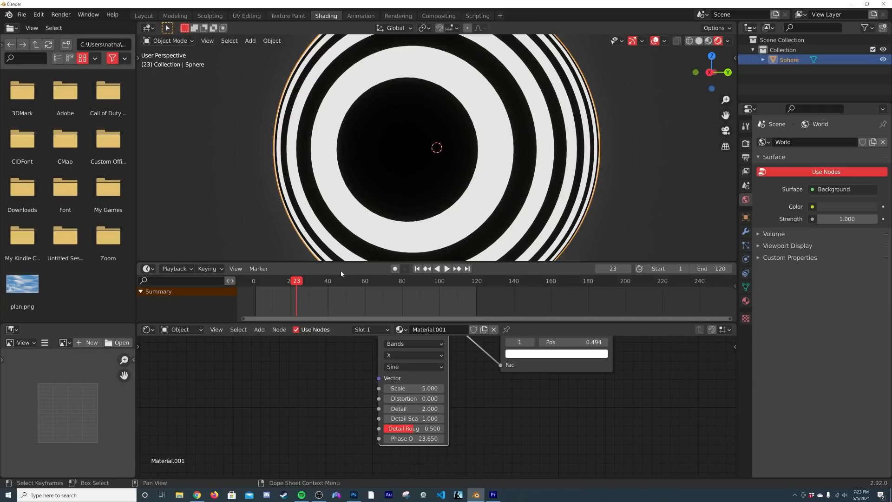
{"action": "left_click", "coordinate": [416, 269]}
- Check the default keyframe interpolation in the animation preferences
{"action": "left_click", "coordinate": [38, 14]}
{"action": "left_click", "coordinate": [65, 157]}
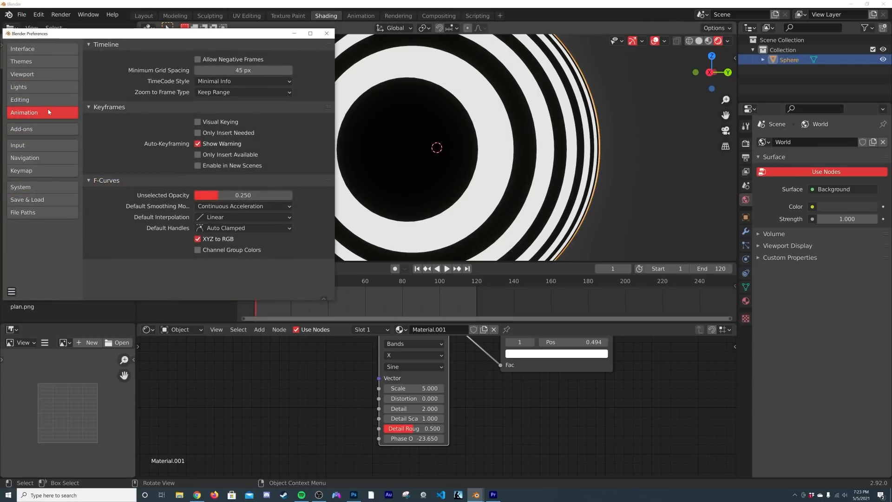
{"action": "left_click", "coordinate": [218, 221]}
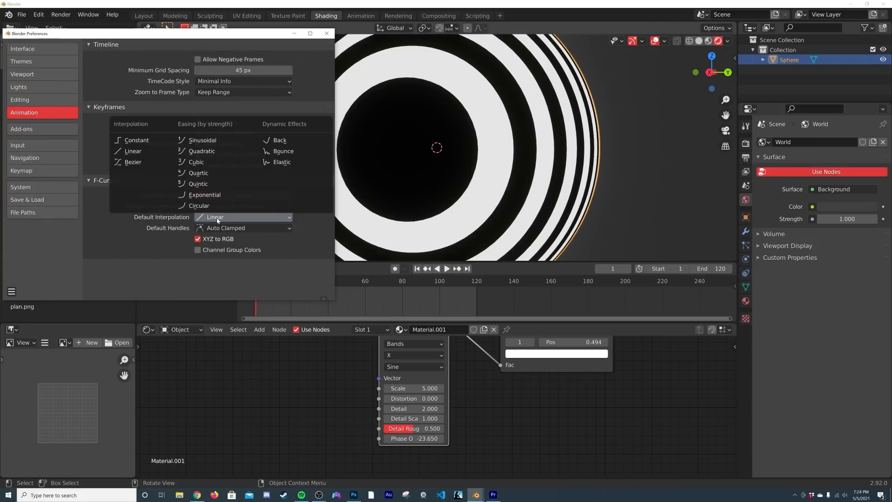
{"action": "left_click", "coordinate": [327, 34]}
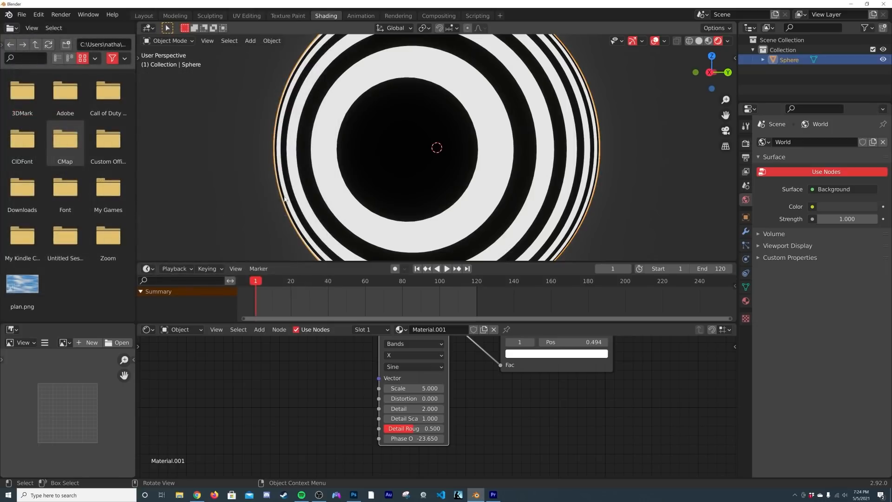
- Hide the viewport overlays and gizmos and fine-tune the Wave Texture's Phase Offset to about -23.04
{"action": "left_click", "coordinate": [659, 44]}
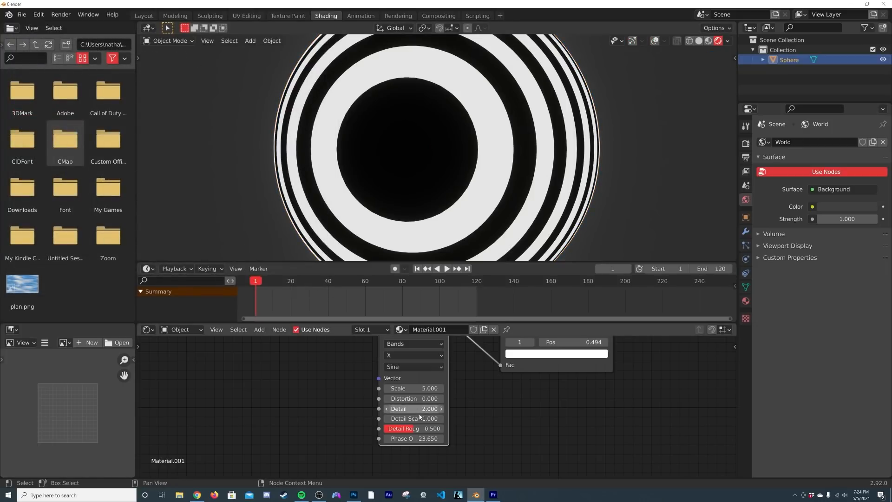
{"action": "left_click_drag", "start_coordinate": [412, 437], "coordinate": [390, 438]}
{"action": "scroll", "coordinate": [443, 180], "scroll_direction": "up", "scroll_amount": 5}
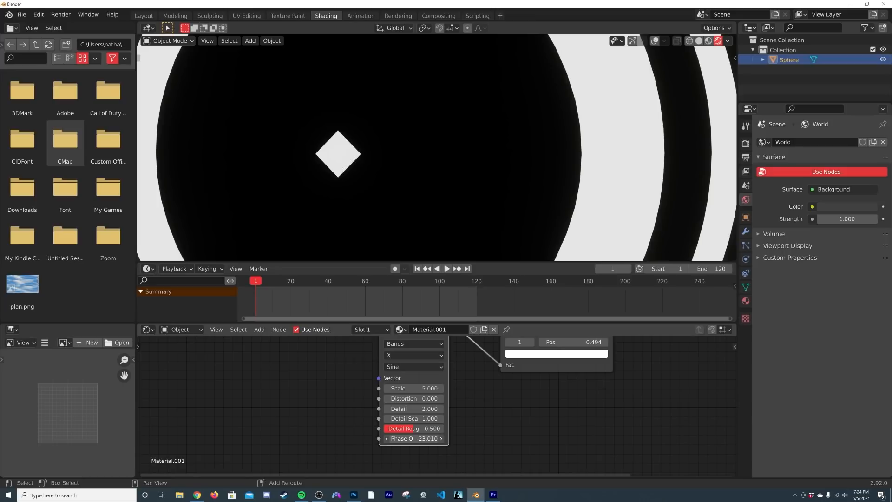
{"action": "left_click_drag", "start_coordinate": [391, 438], "coordinate": [391, 438]}
{"action": "left_click_drag", "start_coordinate": [391, 439], "coordinate": [391, 438]}
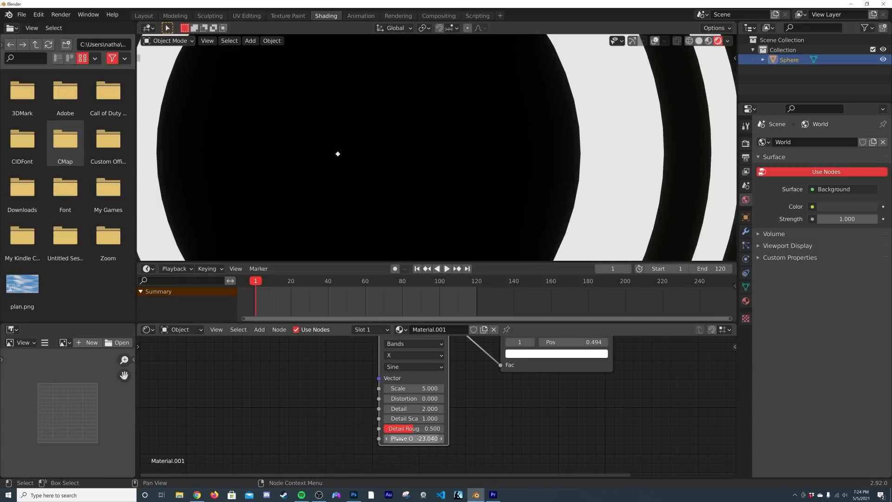
- Insert a keyframe for the Wave Texture's Phase Offset at frame 0 and go to frame 120
{"action": "key", "text": "Left"}
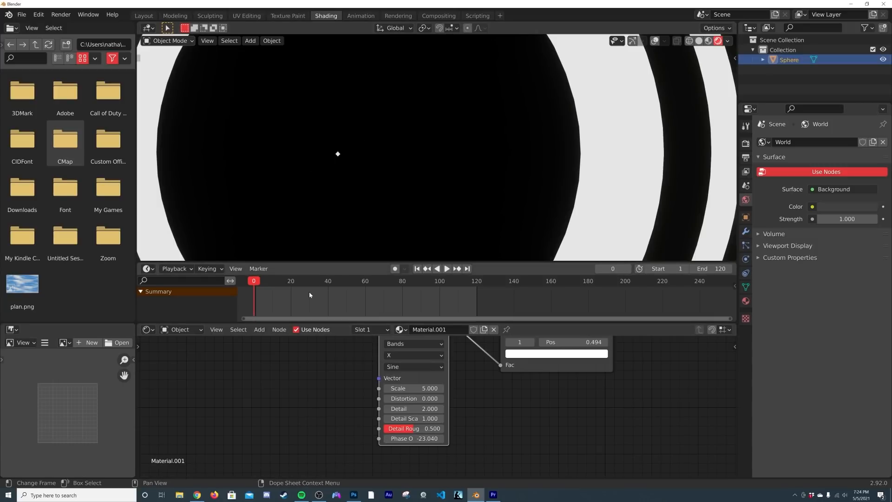
{"action": "right_click", "coordinate": [406, 438]}
{"action": "left_click", "coordinate": [374, 360]}
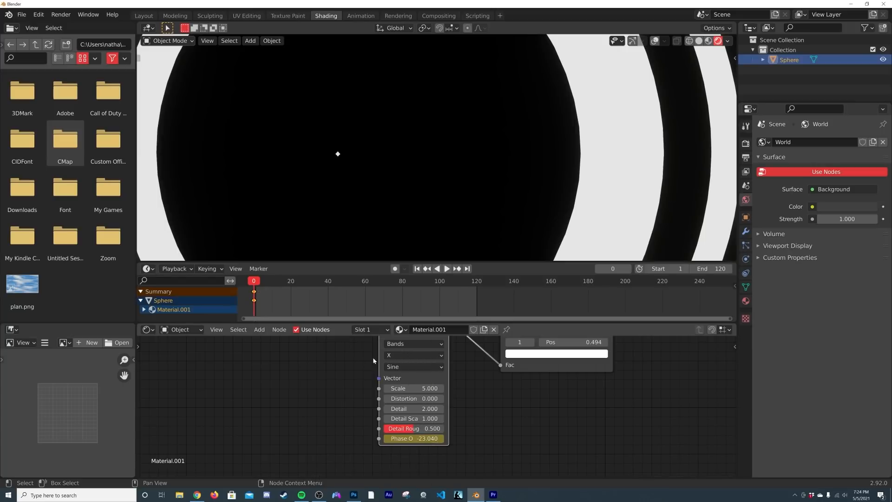
{"action": "left_click", "coordinate": [468, 268]}
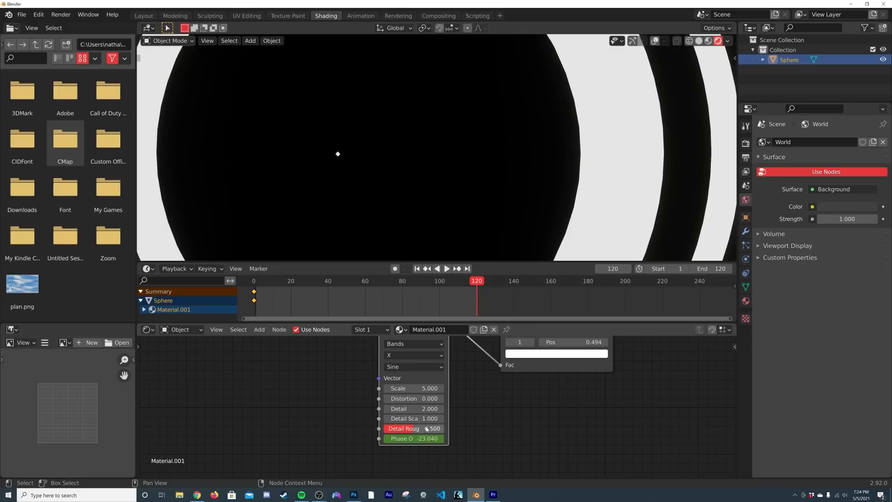
- Set the Wave Texture's Phase Offset to -4.190 and insert a keyframe for it at frame 120
{"action": "left_click_drag", "start_coordinate": [414, 438], "coordinate": [504, 438]}
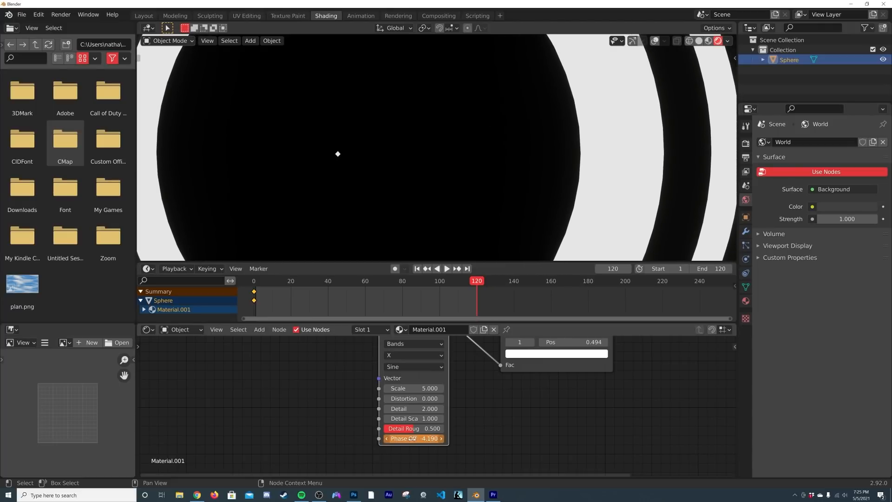
{"action": "right_click", "coordinate": [413, 438]}
{"action": "left_click", "coordinate": [376, 374]}
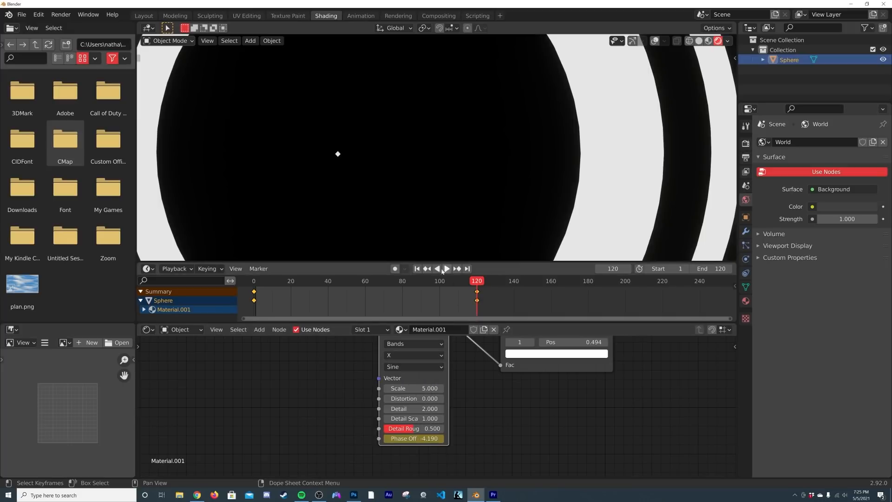
- Scrub and play the ring animation to check how the stripes move across the whole sphere
{"action": "left_click_drag", "start_coordinate": [457, 282], "coordinate": [391, 279]}
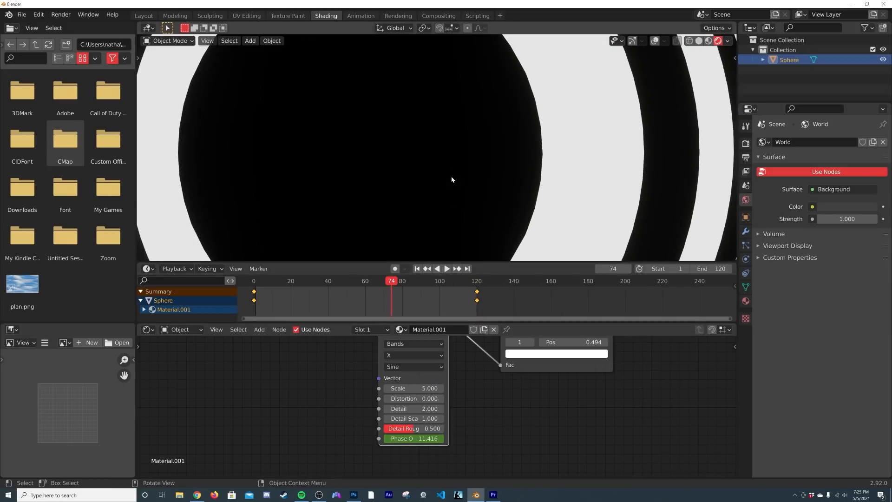
{"action": "scroll", "coordinate": [451, 178], "scroll_direction": "down", "scroll_amount": 6}
{"action": "left_click", "coordinate": [447, 269]}
{"action": "middle_click_drag", "start_coordinate": [447, 180], "coordinate": [462, 177]}
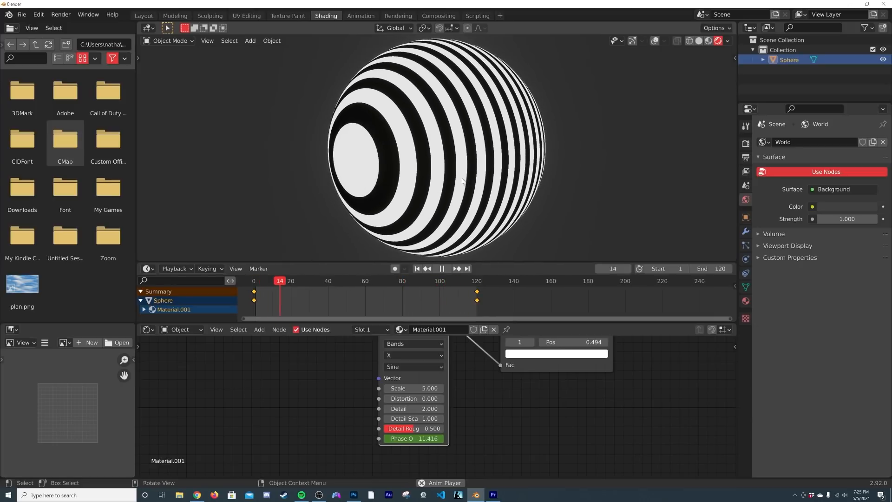
{"action": "key", "text": "space"}
- Thin the white rings by moving the ColorRamp's white stop to about 0.969
{"action": "middle_click_drag", "start_coordinate": [507, 377], "coordinate": [417, 412]}
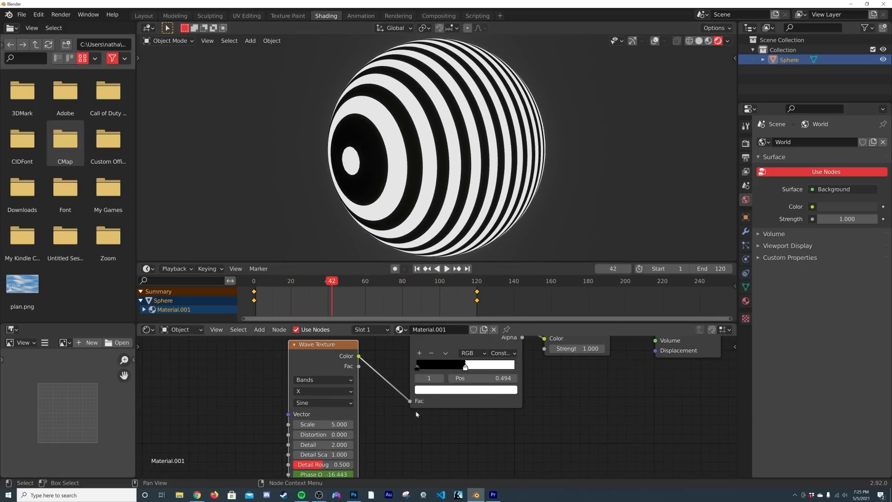
{"action": "left_click_drag", "start_coordinate": [473, 369], "coordinate": [513, 365]}
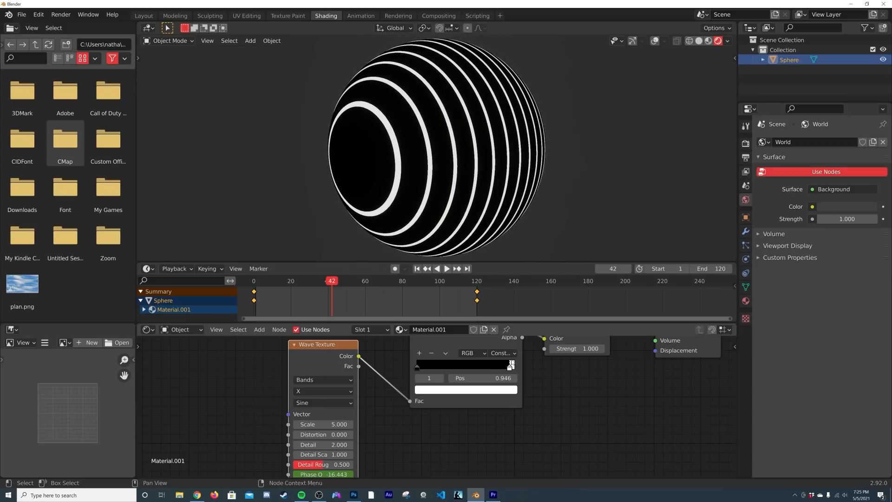
- Try a Noise Texture with its Fac output feeding the Wave Texture's Vector and preview the animation
{"action": "middle_click_drag", "start_coordinate": [319, 374], "coordinate": [460, 362]}
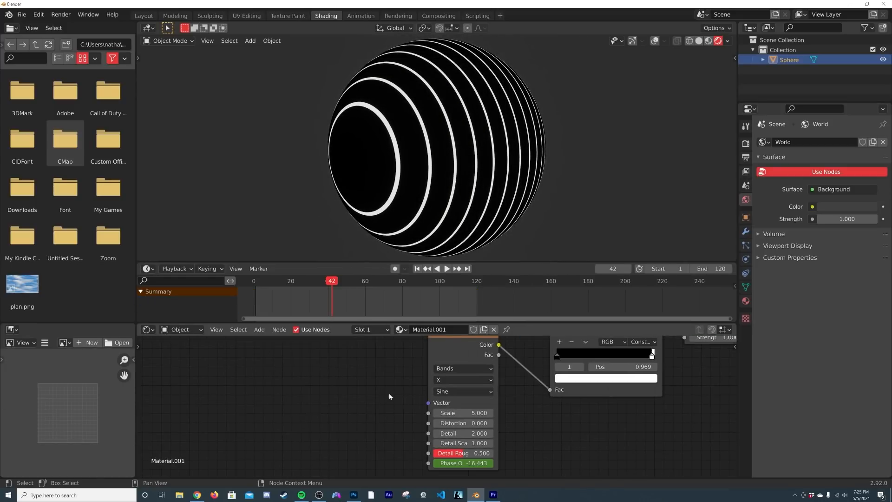
{"action": "scroll", "coordinate": [381, 386], "scroll_direction": "down", "scroll_amount": 1}
{"action": "key", "text": "shift+a"}
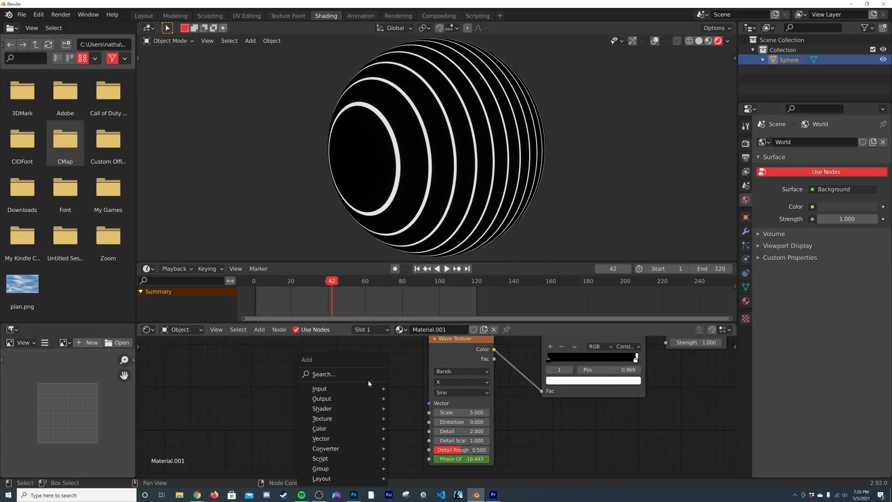
{"action": "left_click", "coordinate": [330, 374]}
{"action": "type", "text": "noi"}
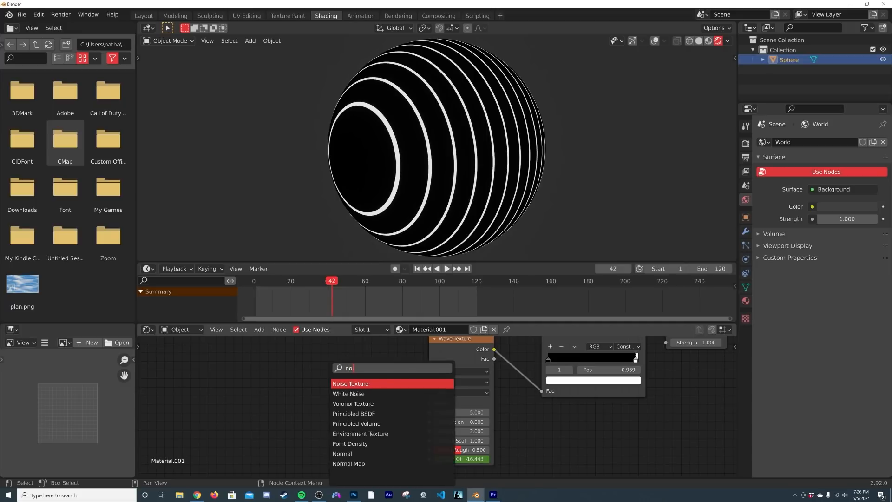
{"action": "key", "text": "Return"}
{"action": "left_click", "coordinate": [309, 380]}
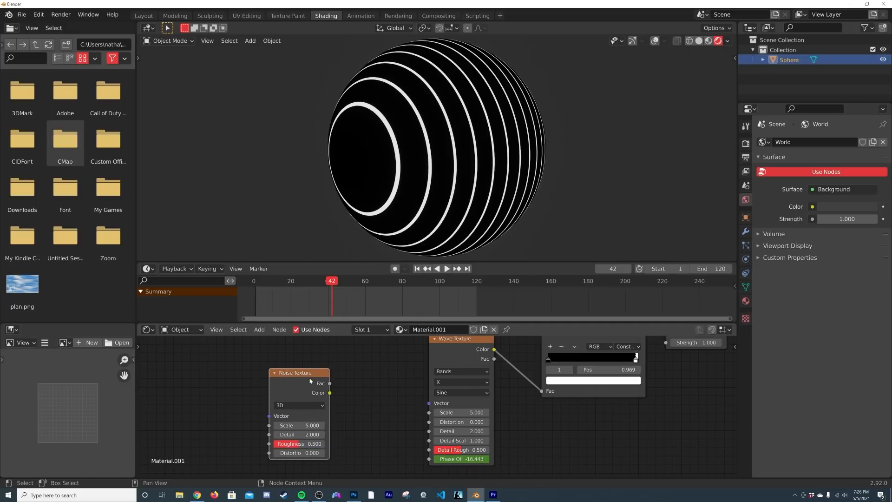
{"action": "left_click_drag", "start_coordinate": [331, 384], "coordinate": [429, 404]}
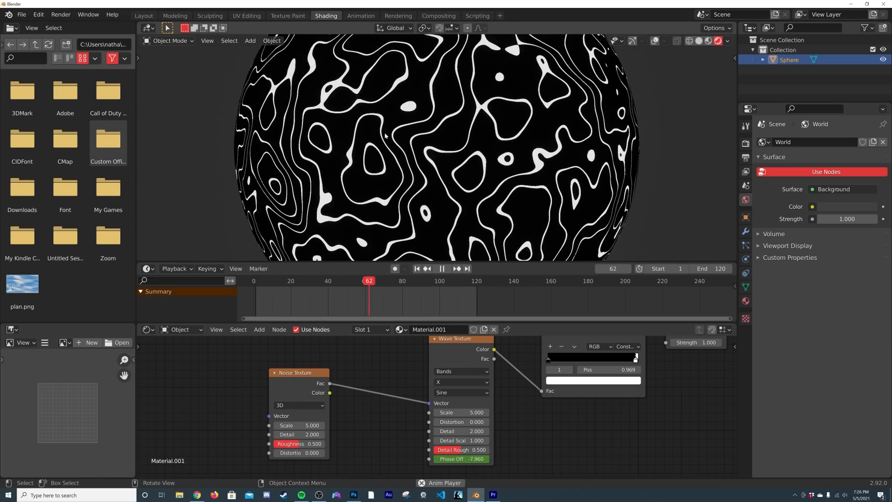
{"action": "key", "text": "space"}
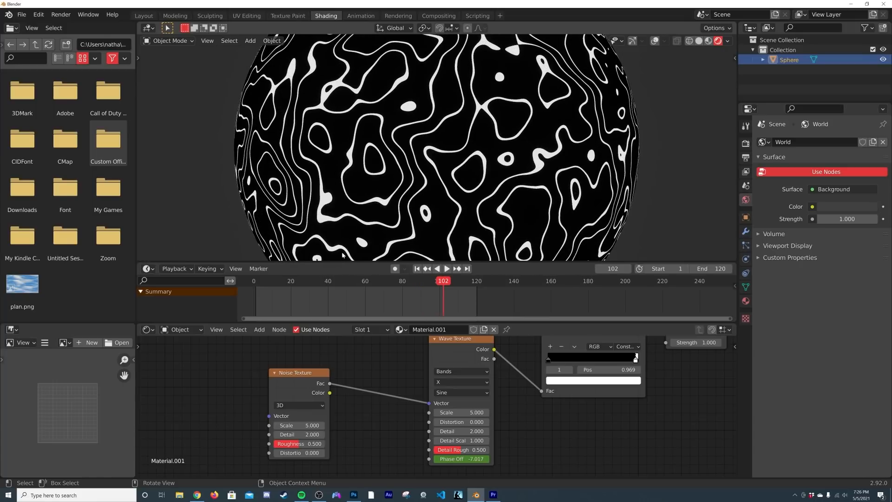
- Replace the Noise Texture with a Voronoi Texture at scale 17.5, feeding its Color output into the Wave Texture's Vector
{"action": "key", "text": "x"}
{"action": "key", "text": "shift+a"}
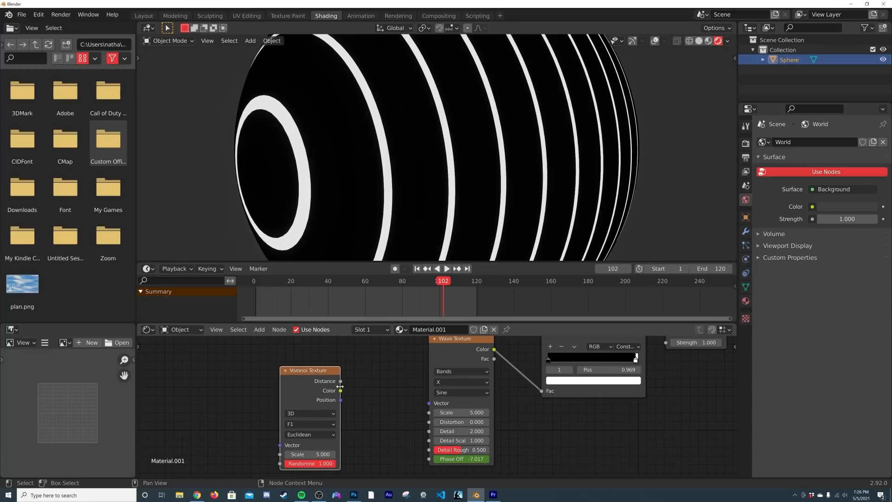
{"action": "left_click_drag", "start_coordinate": [424, 401], "coordinate": [429, 402]}
{"action": "key", "text": "space"}
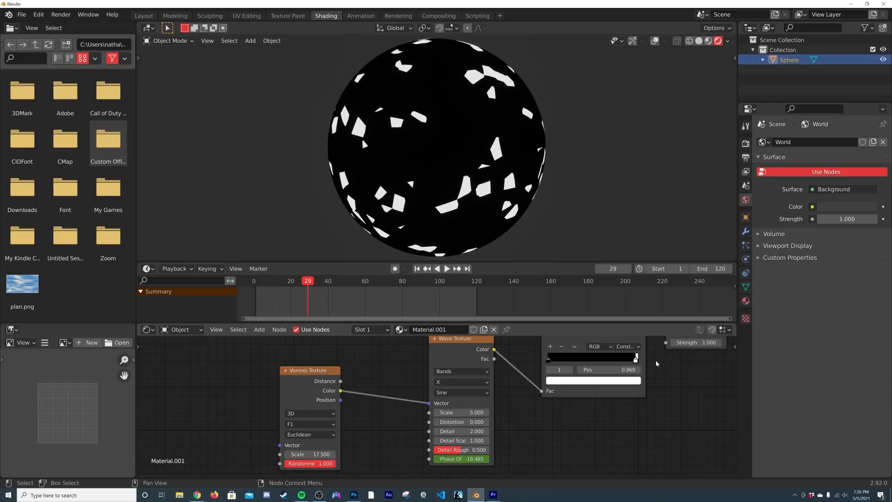
- Move the ColorRamp's white stop to about 0.561 and try the Manhattan distance metric on the Voronoi Texture
{"action": "left_click_drag", "start_coordinate": [634, 361], "coordinate": [605, 366]}
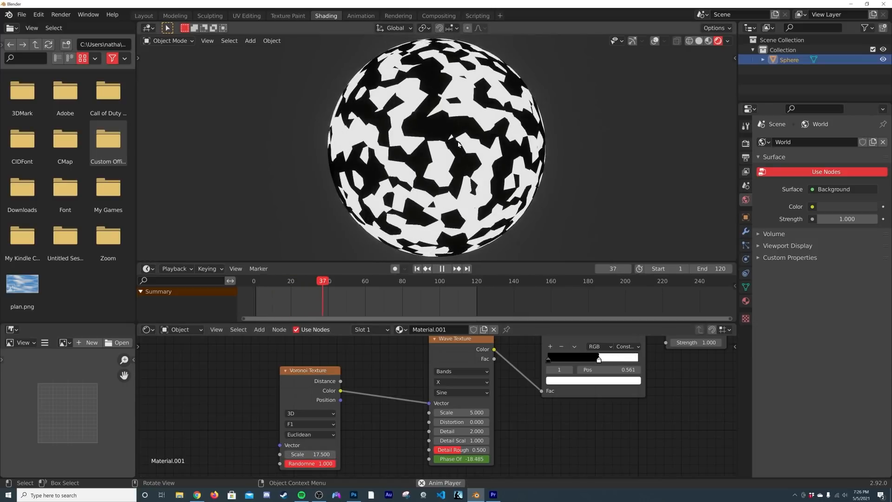
{"action": "key", "text": "space"}
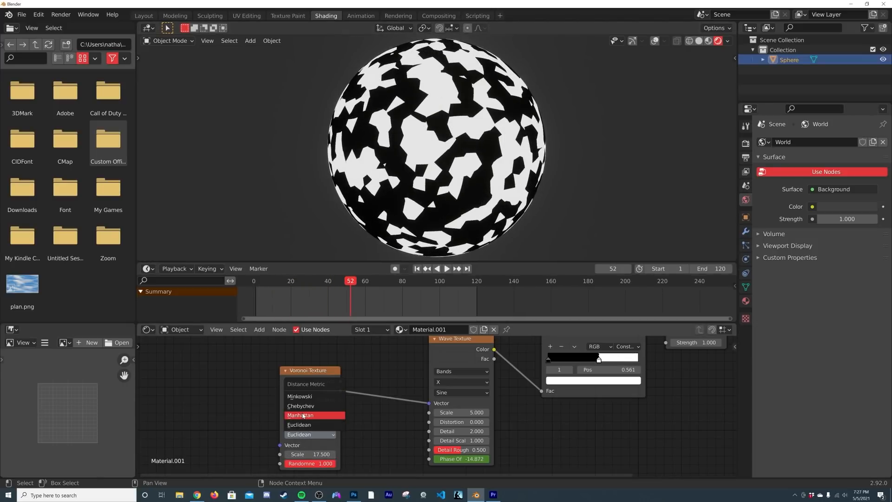
{"action": "left_click", "coordinate": [304, 415]}
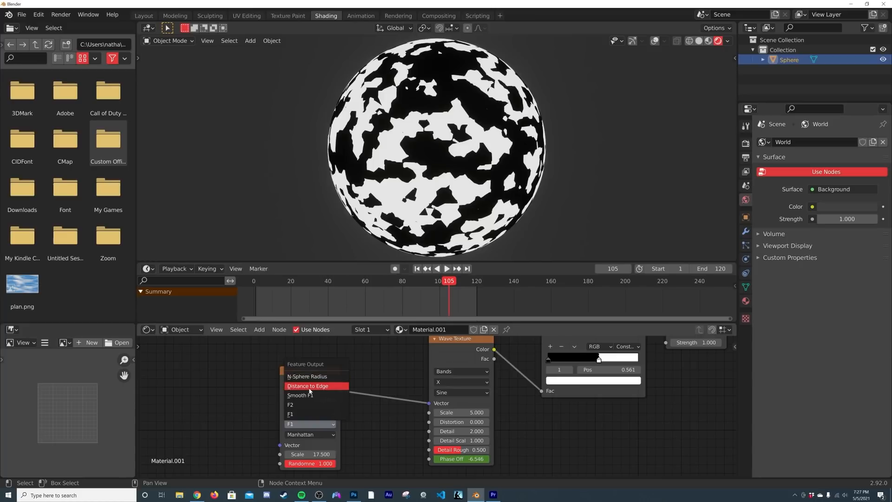
- Switch the Voronoi Texture's feature output to Distance to Edge and connect Distance to the Wave Texture's Vector
{"action": "left_click", "coordinate": [310, 387]}
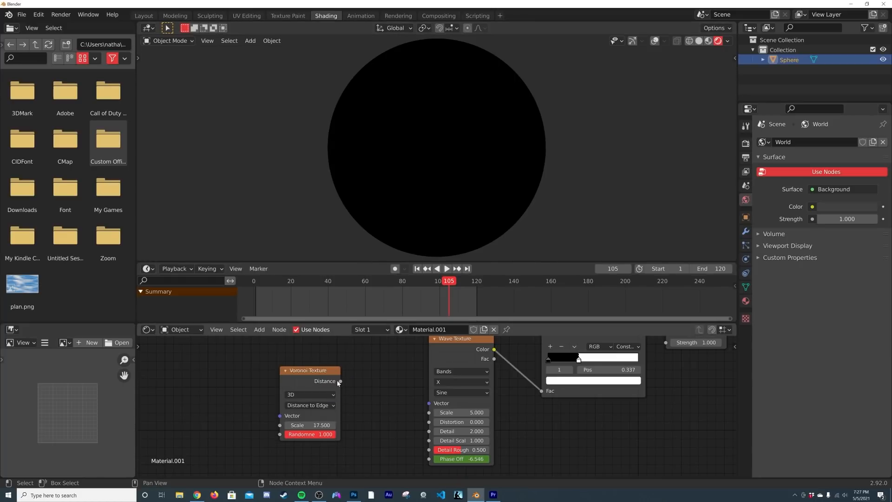
{"action": "left_click_drag", "start_coordinate": [425, 404], "coordinate": [429, 403]}
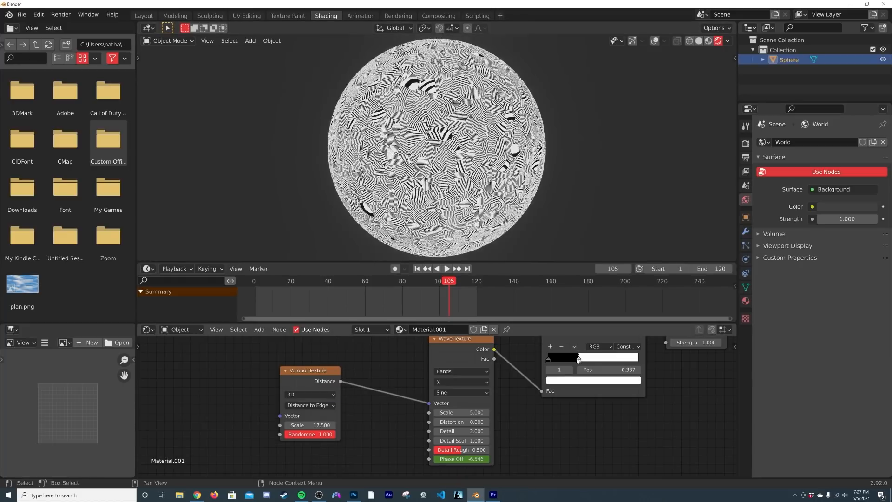
- Move the ColorRamp's white stop to about 0.791 and lower the Voronoi Texture's scale to 4.8 while previewing the animation
{"action": "left_click_drag", "start_coordinate": [578, 359], "coordinate": [627, 361]}
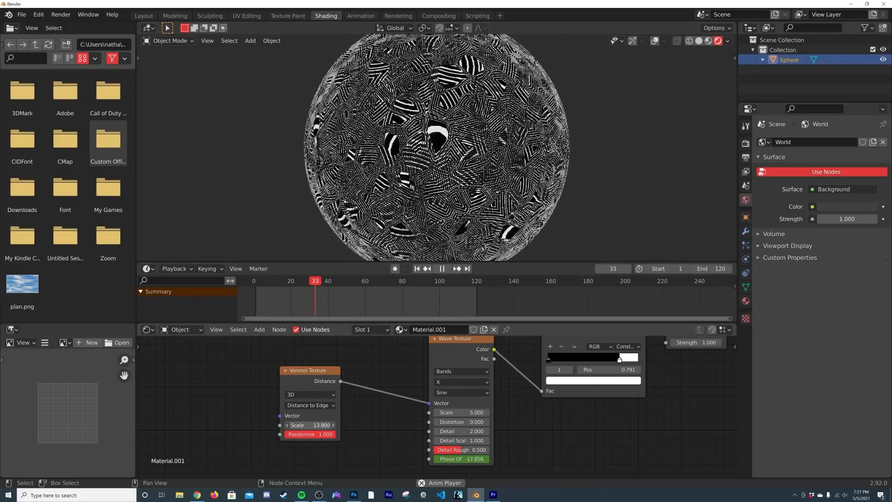
{"action": "left_click_drag", "start_coordinate": [313, 424], "coordinate": [297, 424]}
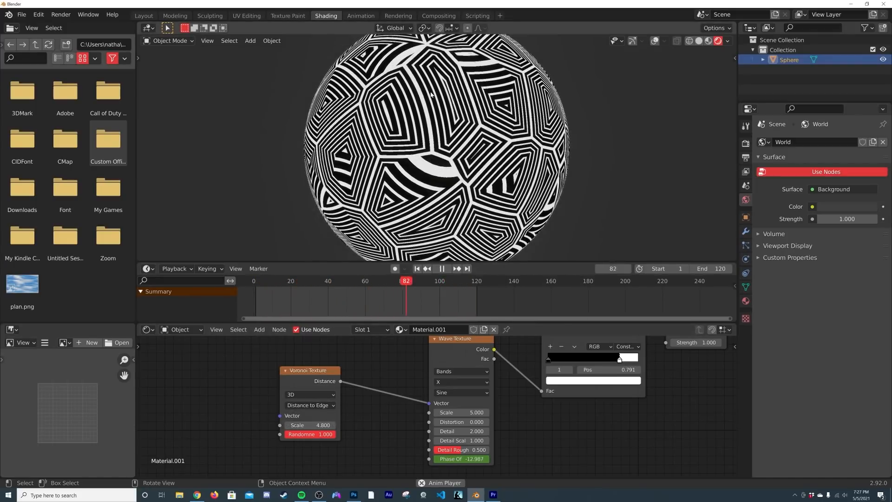
{"action": "middle_click_drag", "start_coordinate": [421, 130], "coordinate": [557, 126]}
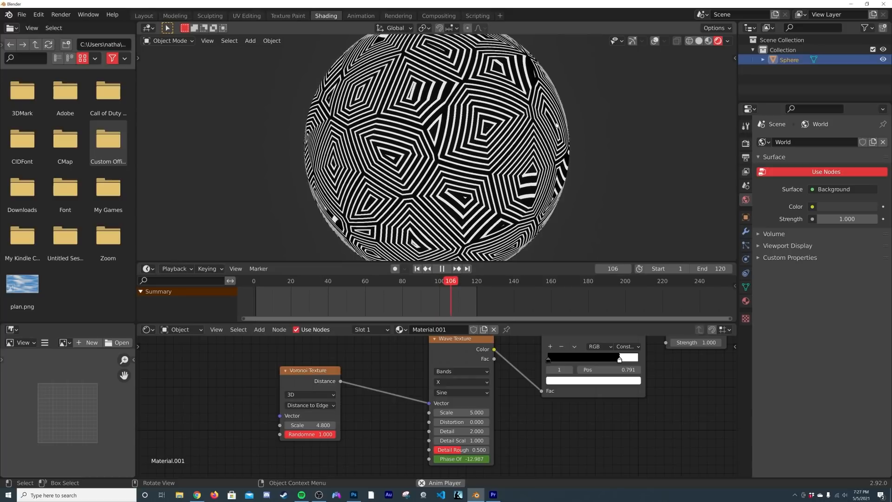
{"action": "key", "text": "space"}
{"action": "middle_click_drag", "start_coordinate": [539, 126], "coordinate": [519, 127]}
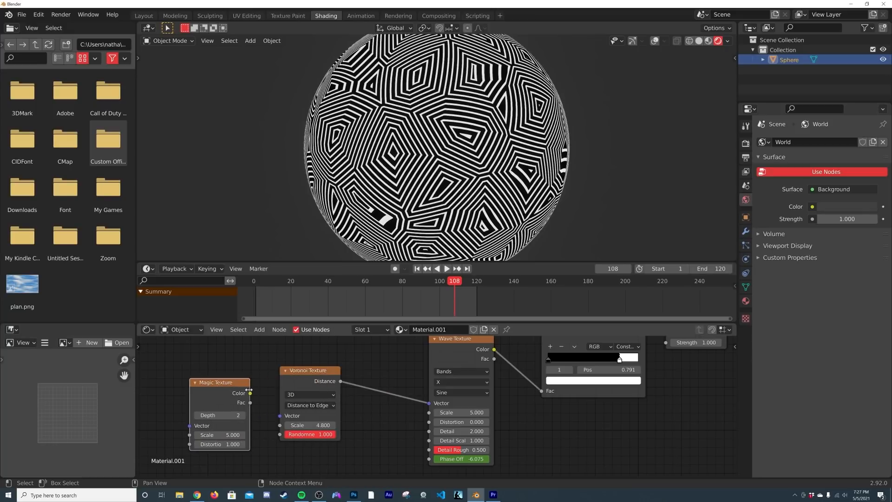
- Feed a Magic Texture's Color output into the Voronoi Texture's Vector and set the Magic Texture's scale to 0.5
{"action": "left_click_drag", "start_coordinate": [279, 411], "coordinate": [280, 416]}
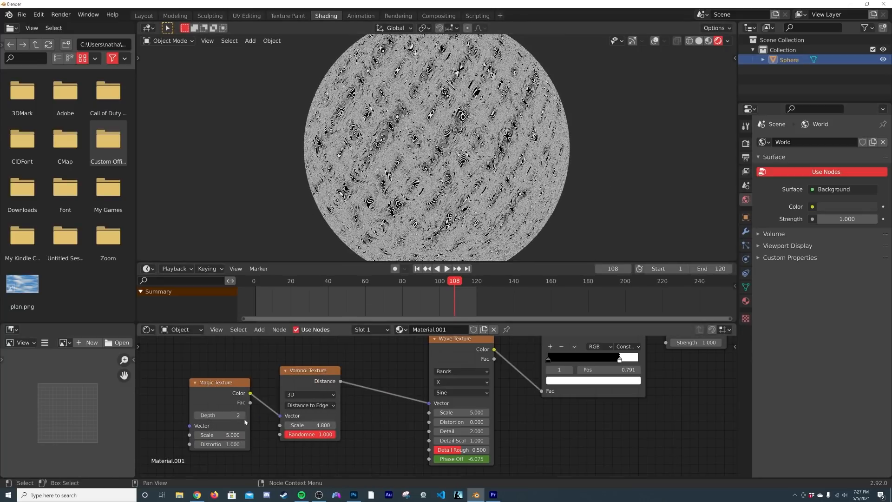
{"action": "mouse_move", "coordinate": [223, 435]}
{"action": "left_mouse_down"}
{"action": "mouse_move", "coordinate": [186, 435]}
{"action": "mouse_move", "coordinate": [223, 435]}
{"action": "left_mouse_up"}
{"action": "key", "text": "space"}
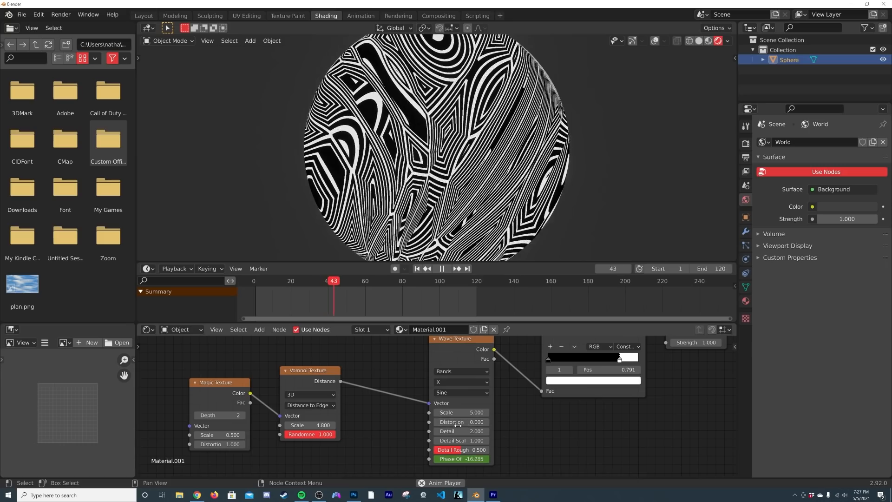
- Set the Wave Texture's Detail to 0 and its Scale to -1.2 while the animation plays
{"action": "left_click_drag", "start_coordinate": [456, 432], "coordinate": [432, 413]}
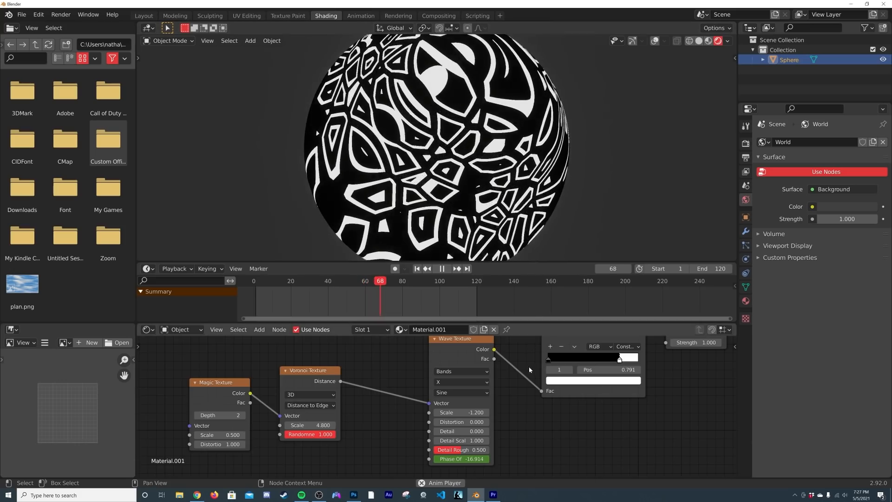
{"action": "scroll", "coordinate": [449, 391], "scroll_direction": "down", "scroll_amount": 3}
{"action": "scroll", "coordinate": [445, 149], "scroll_direction": "up", "scroll_amount": 3}
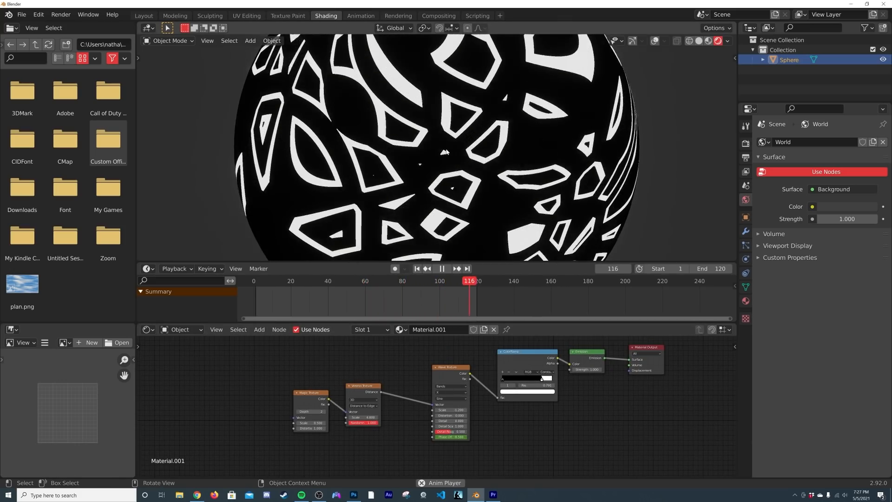